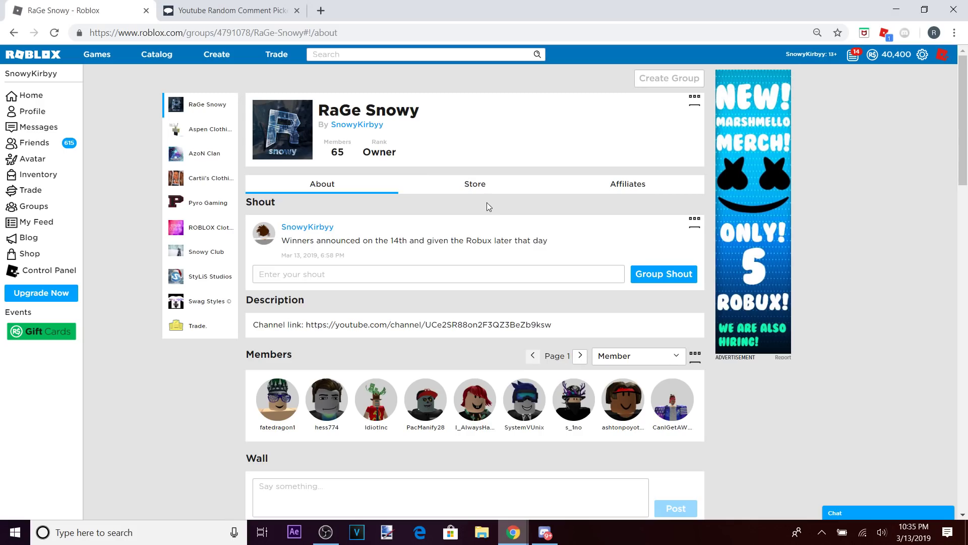
# - Leave the RaGe Snowy group page for the picker still showing winner Mister Ninja
pyautogui.click(482, 185)
pyautogui.click(222, 13)
pyautogui.scroll(4, 599, 208)
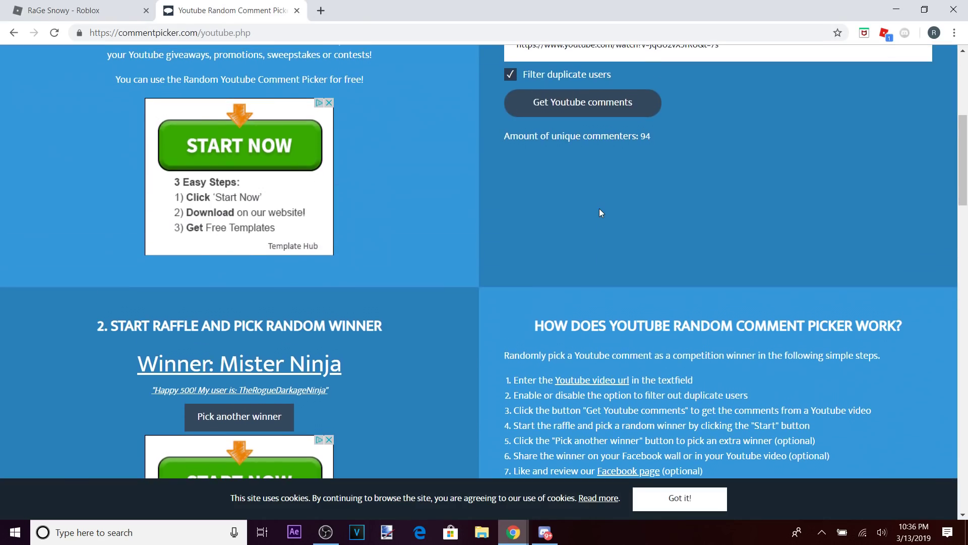
# - Reset the Mister Ninja result to START and go back to the RaGe Snowy group page
pyautogui.click(553, 174)
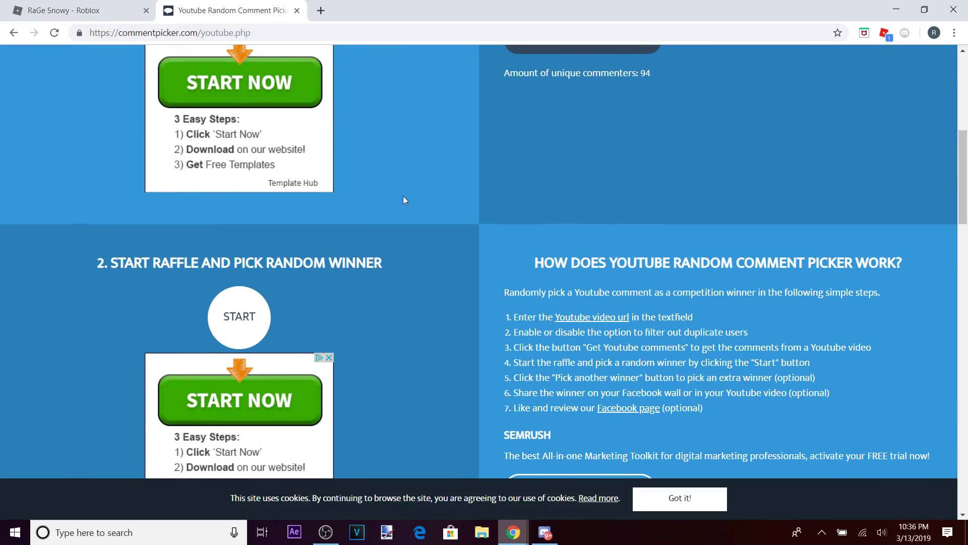
pyautogui.scroll(3, 381, 210)
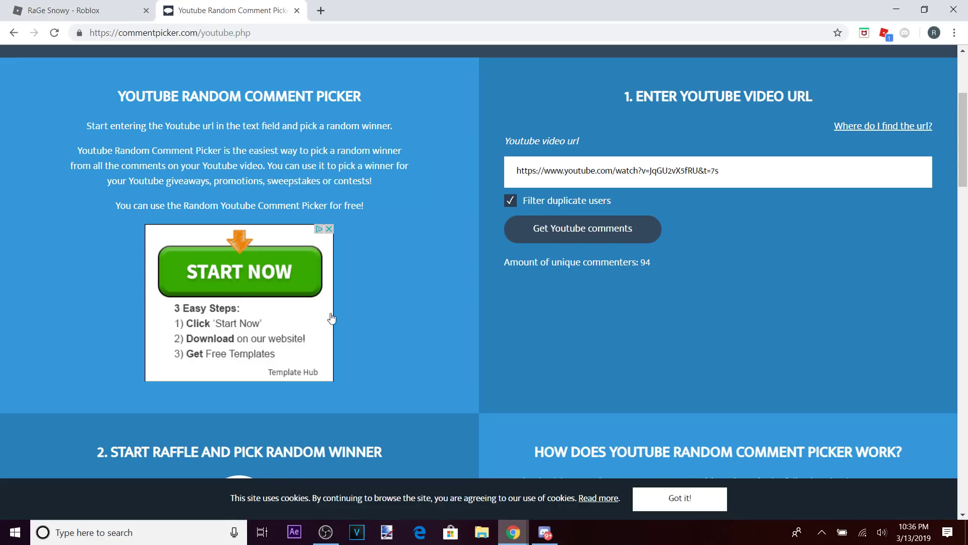
pyautogui.scroll(-3, 150, 80)
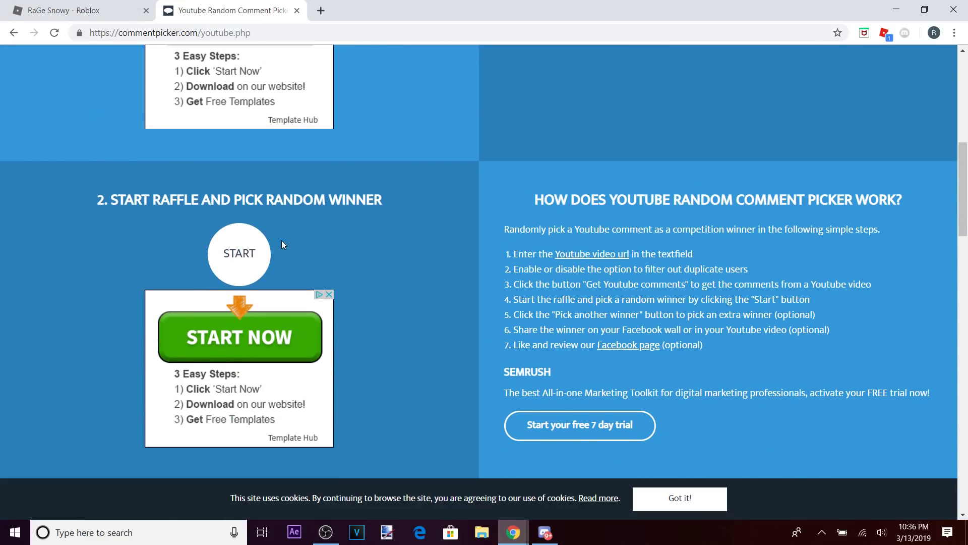
pyautogui.click(113, 7)
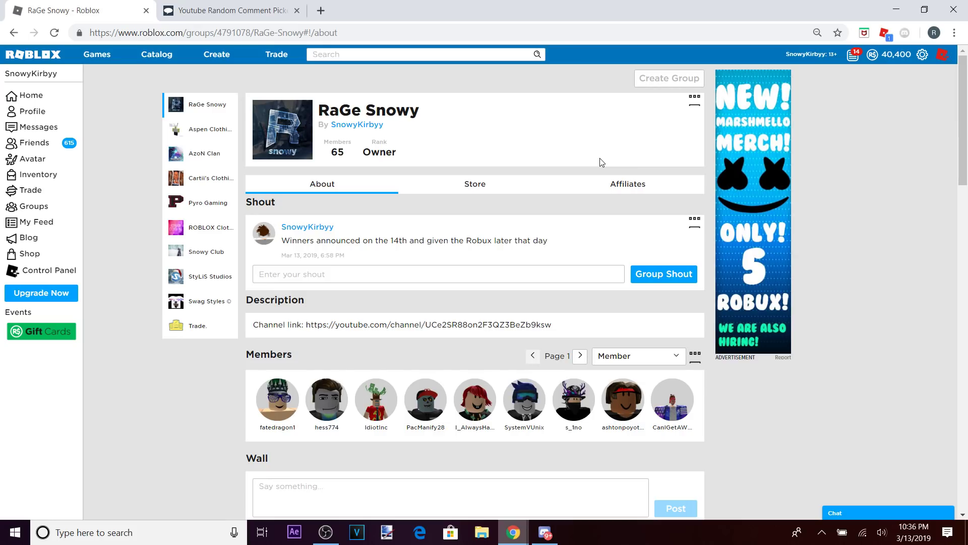
# - Check the RaGe Snowy Group Admin revenue showing 2,500 Robux pending, then return to the picker
pyautogui.click(694, 100)
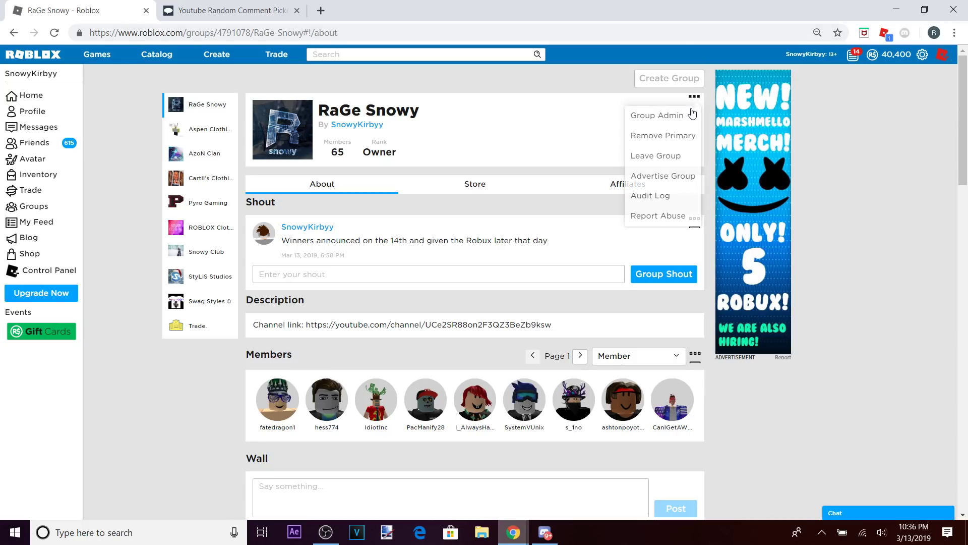
pyautogui.click(658, 115)
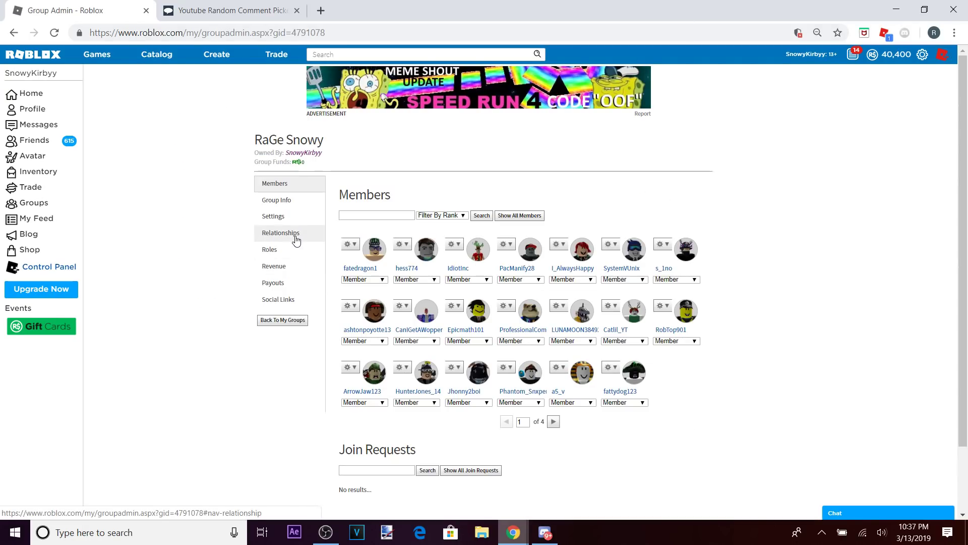
pyautogui.click(294, 265)
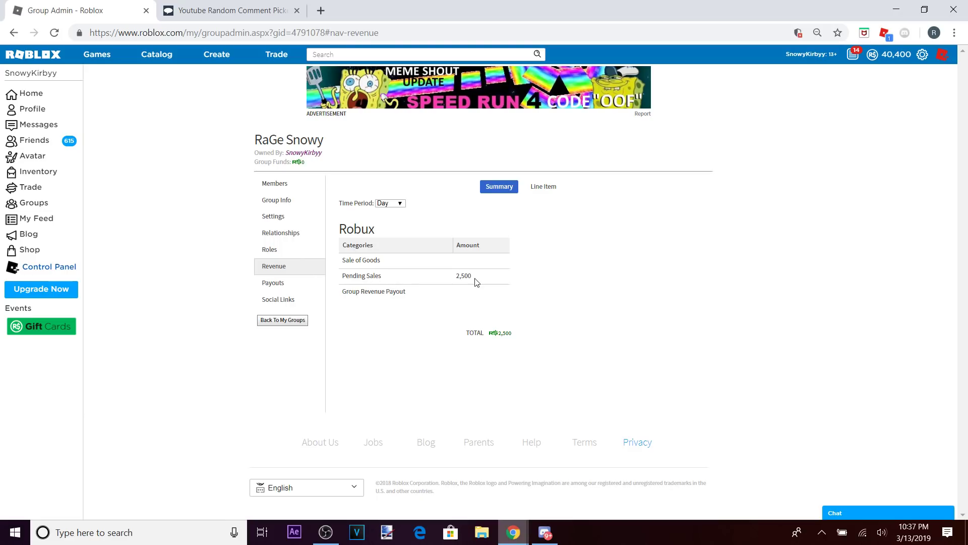
pyautogui.click(227, 11)
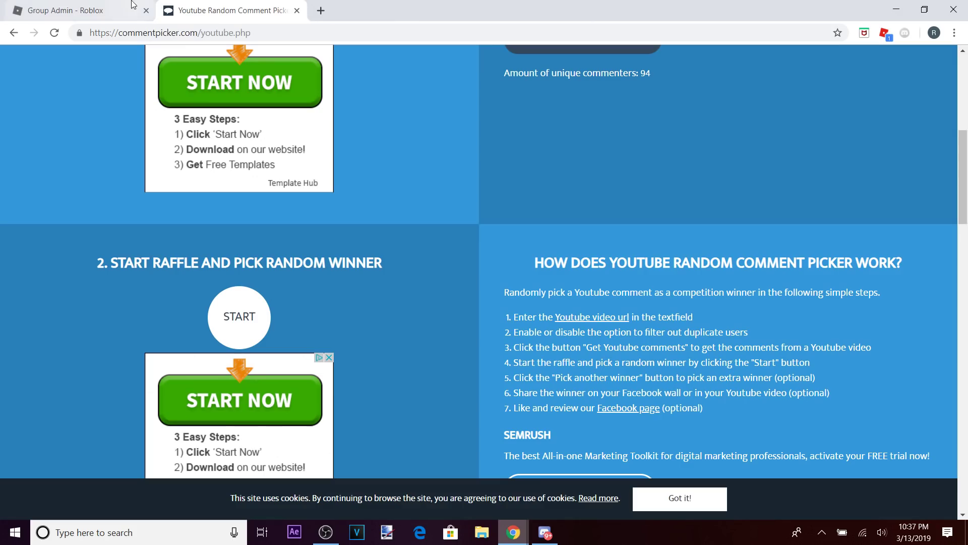
# - Draw MythicalGamer and confirm Epicmath101 is in the RaGe Snowy member list
pyautogui.click(254, 310)
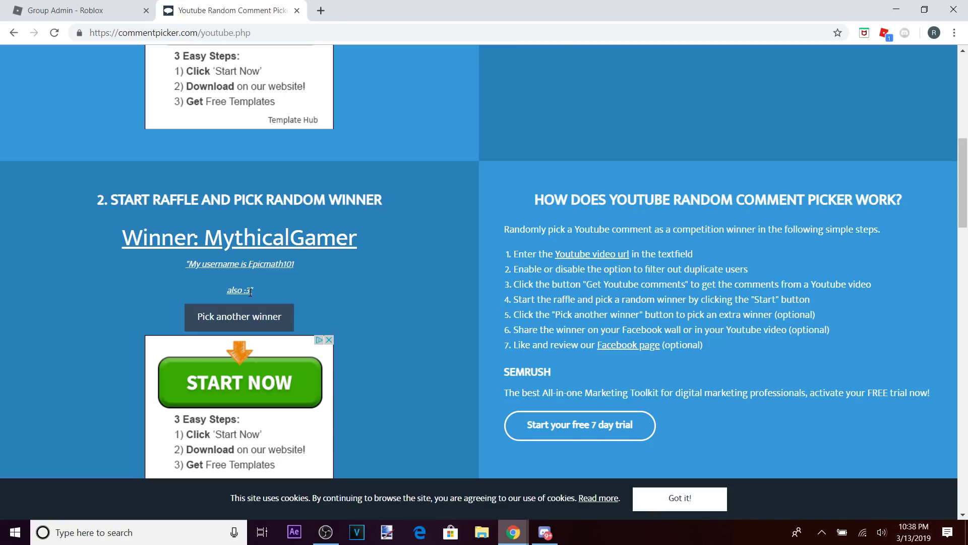
pyautogui.click(67, 7)
pyautogui.click(190, 7)
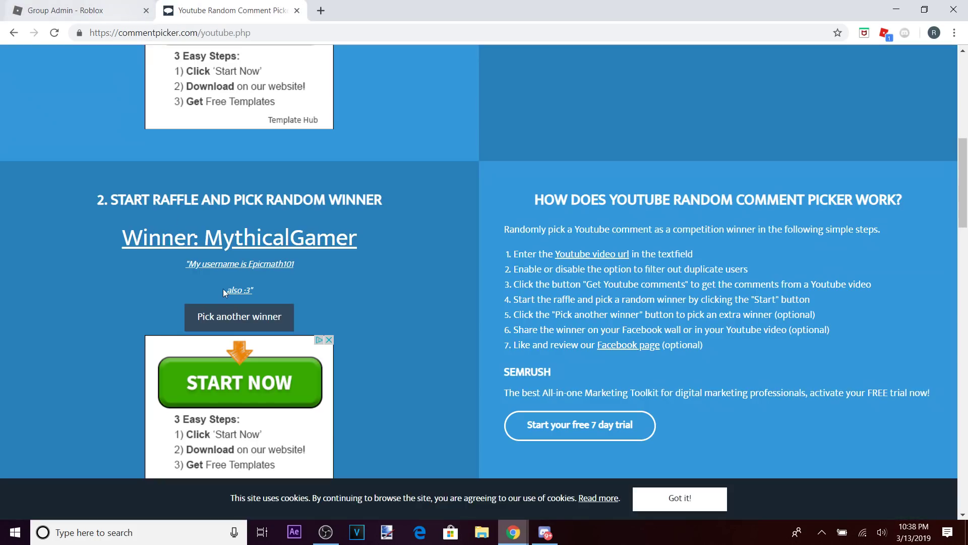
pyautogui.click(68, 11)
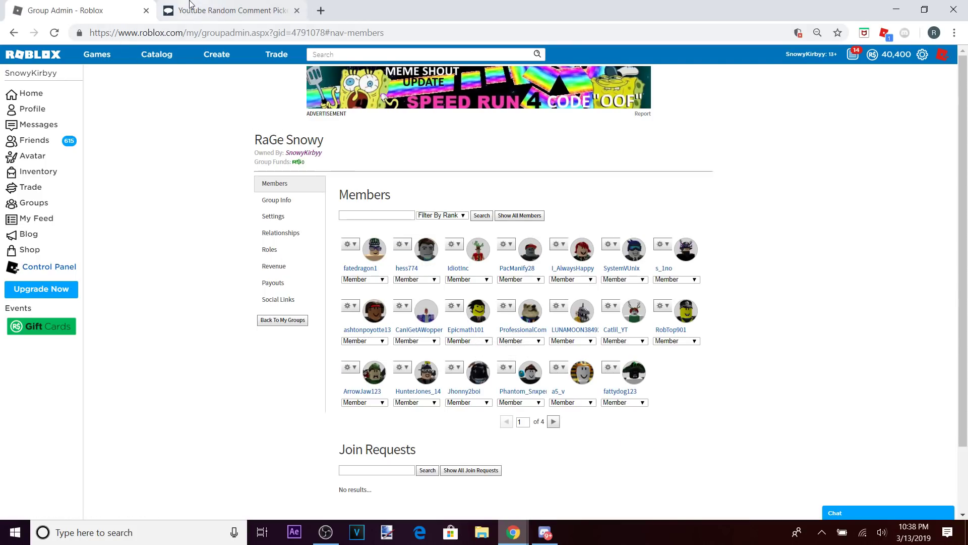
pyautogui.click(209, 9)
pyautogui.click(282, 318)
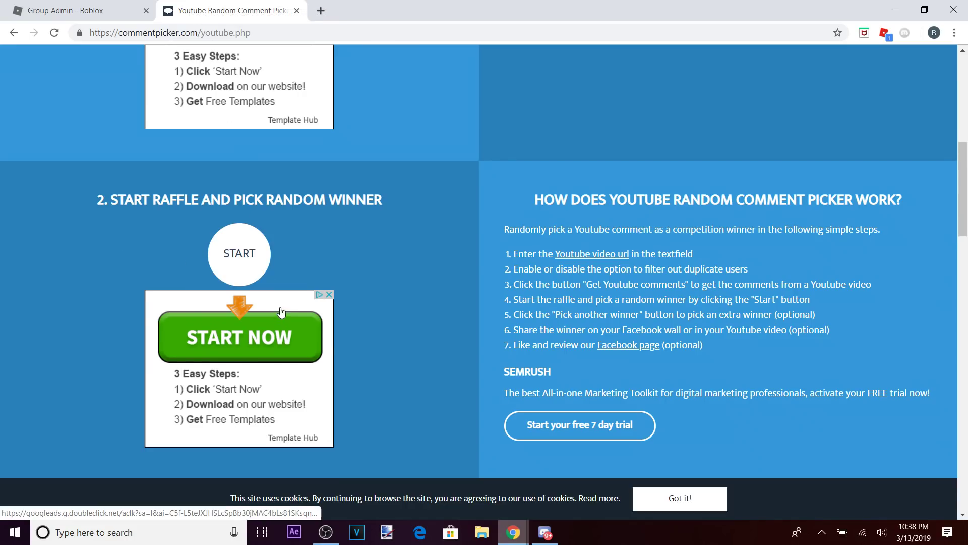
pyautogui.click(239, 302)
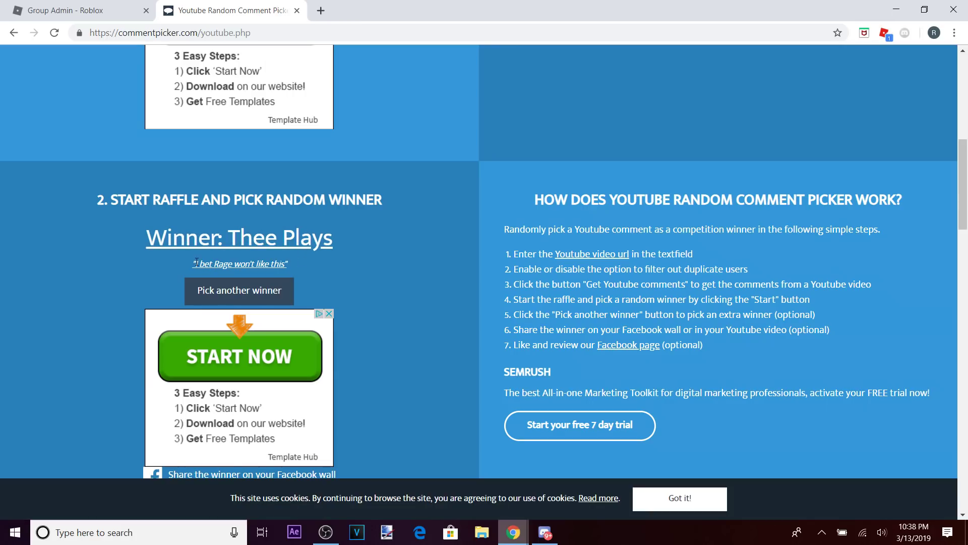
pyautogui.click(281, 291)
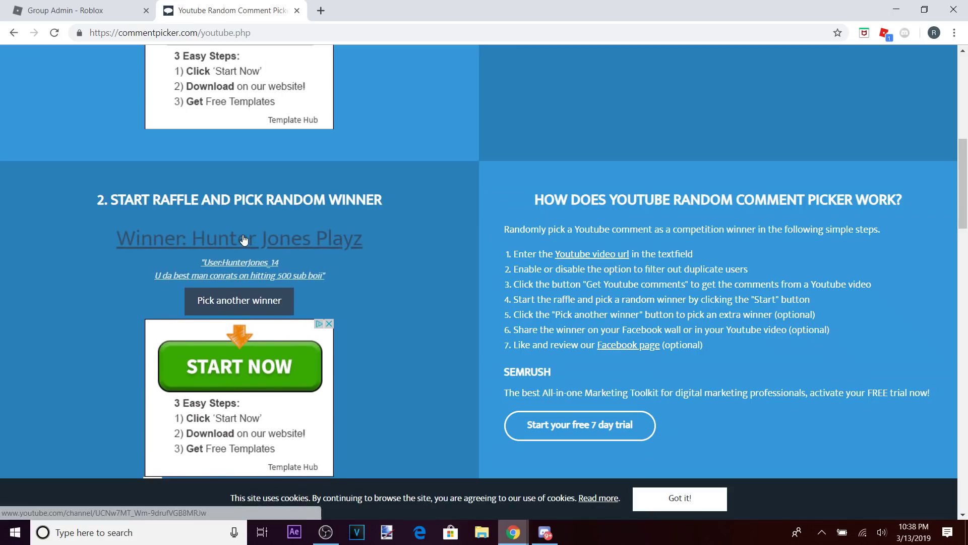
pyautogui.hotkey('ctrl', 'Tab')
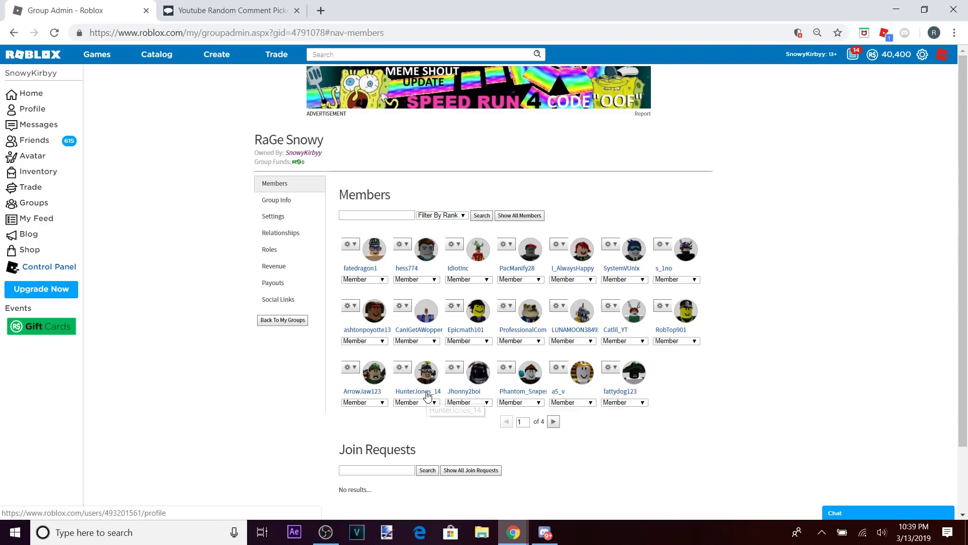
pyautogui.hotkey('ctrl', 'Tab')
pyautogui.click(269, 344)
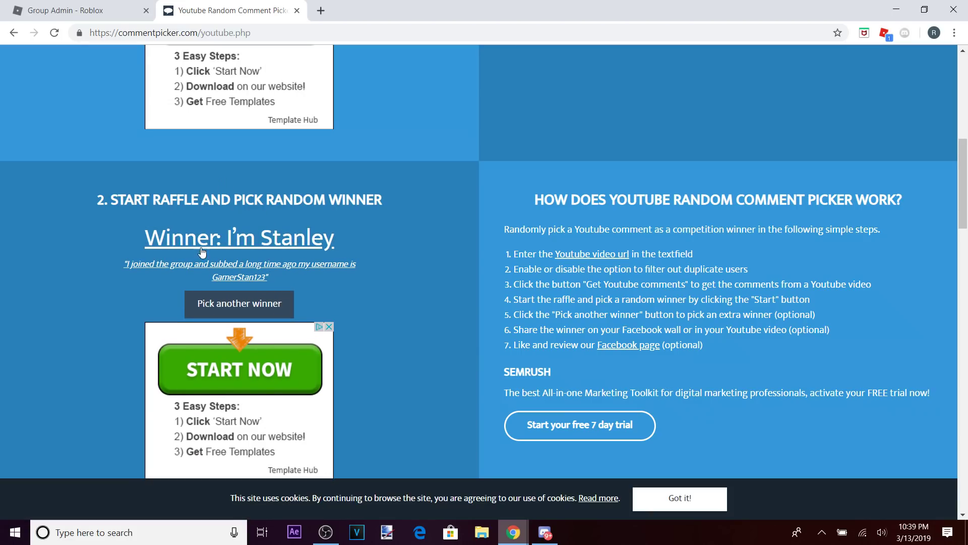
pyautogui.hotkey('ctrl', 'shift', 'Tab')
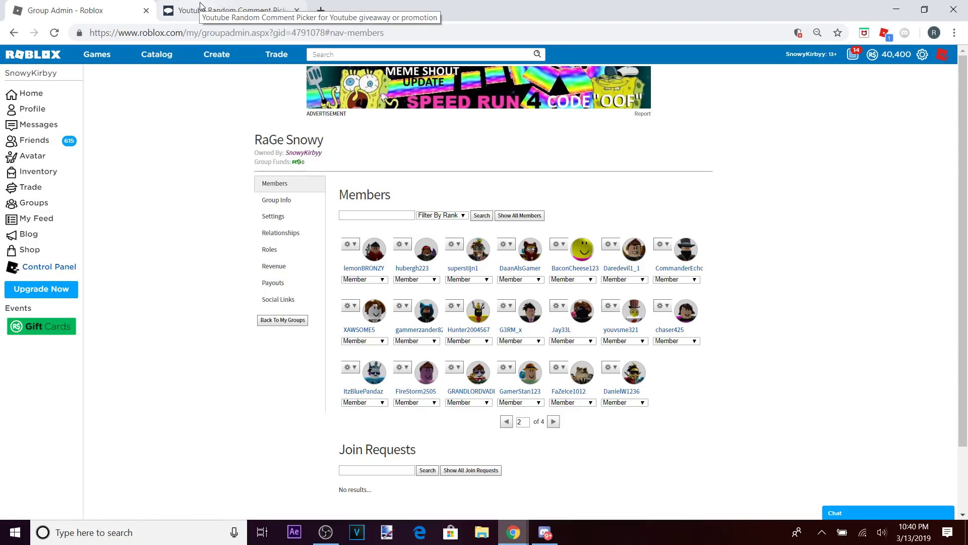
# - Reset the picker and draw Immortal Beast as the next winner
pyautogui.click(202, 9)
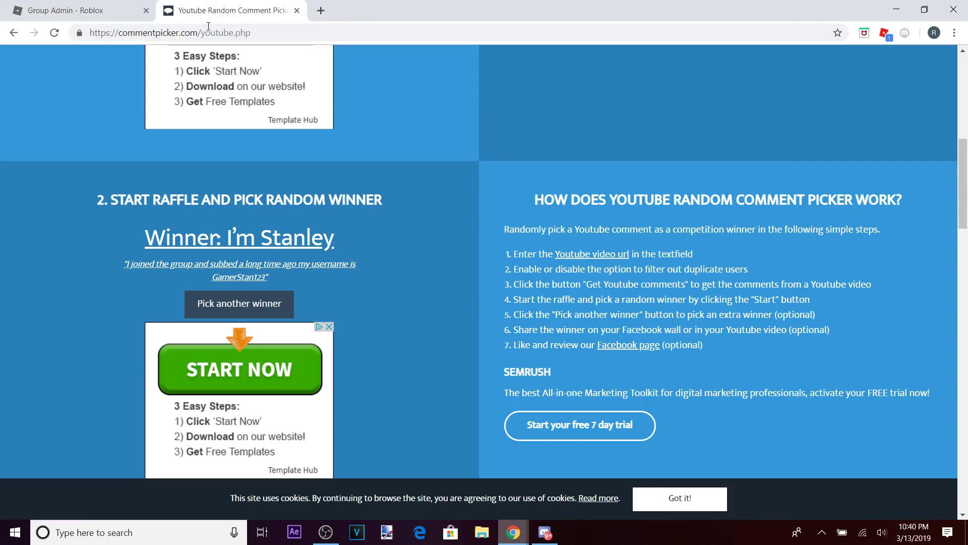
pyautogui.click(276, 306)
pyautogui.click(237, 252)
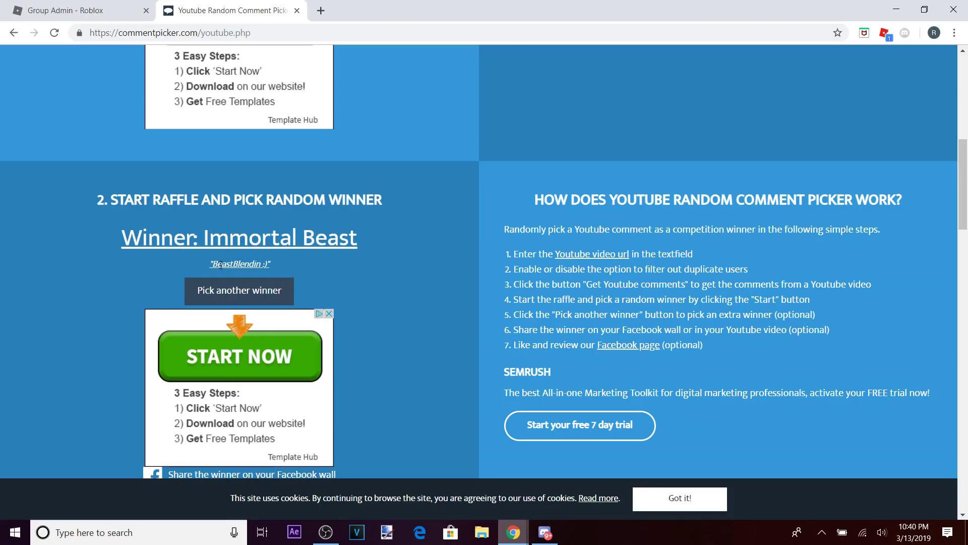
pyautogui.click(95, 9)
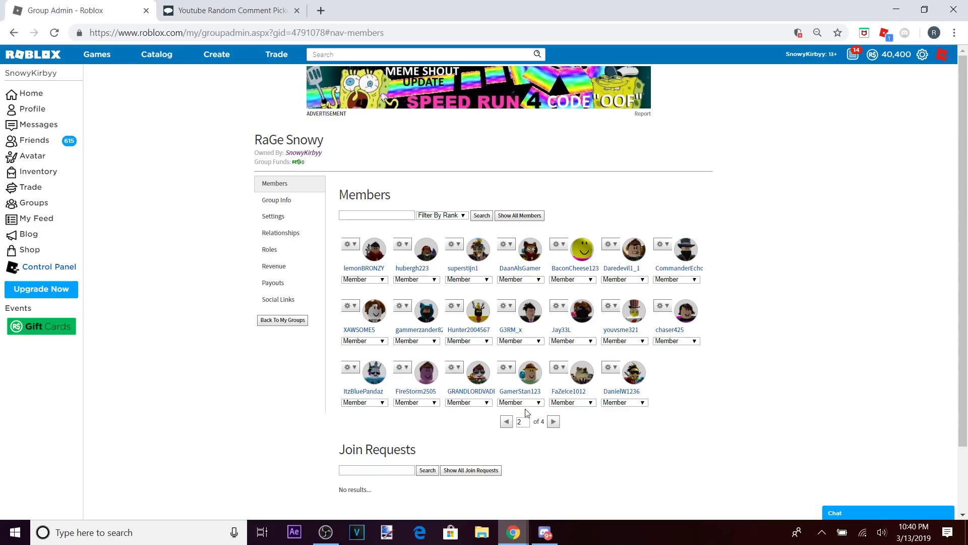
pyautogui.click(555, 426)
pyautogui.click(506, 299)
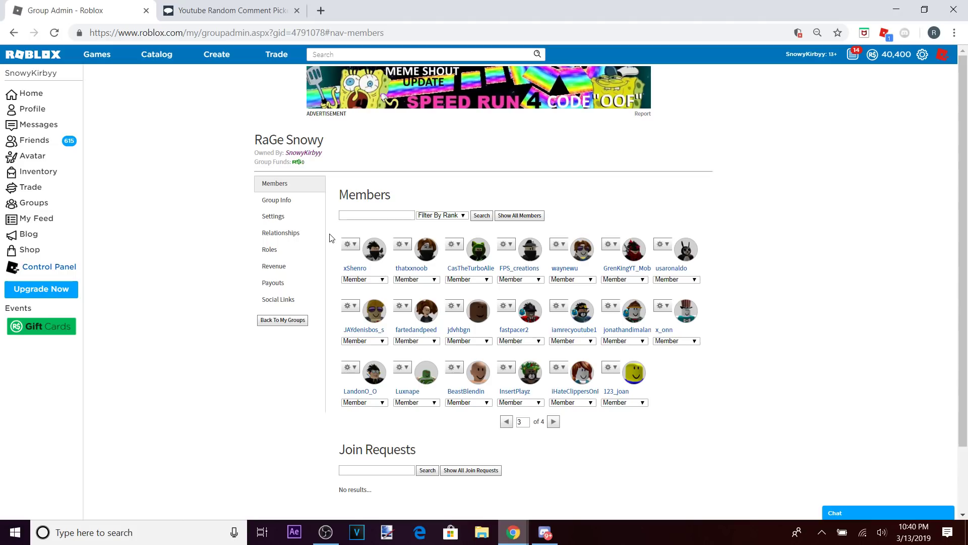
pyautogui.click(230, 10)
# - Reset the picker and draw Hybrid as the next winner
pyautogui.click(242, 290)
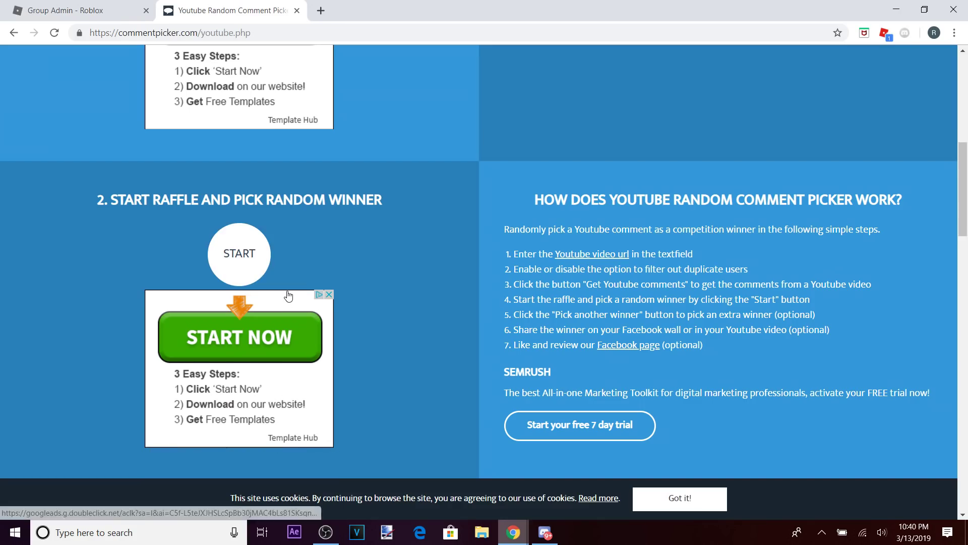
pyautogui.click(247, 255)
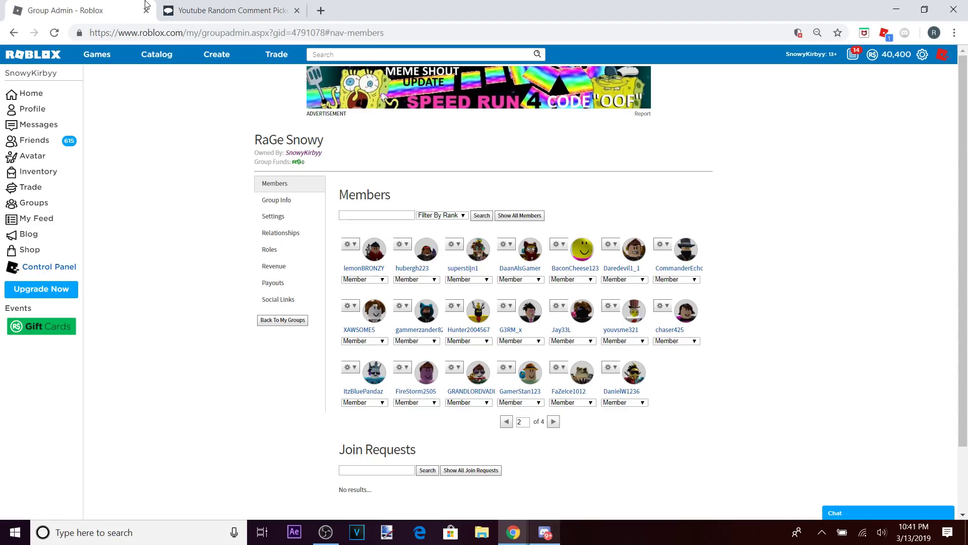
pyautogui.click(175, 5)
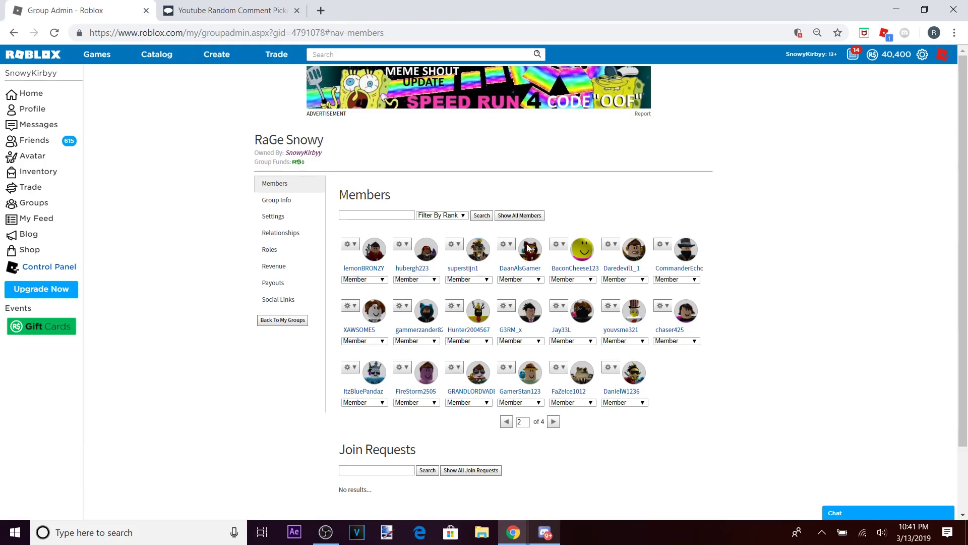
pyautogui.click(114, 10)
pyautogui.click(257, 9)
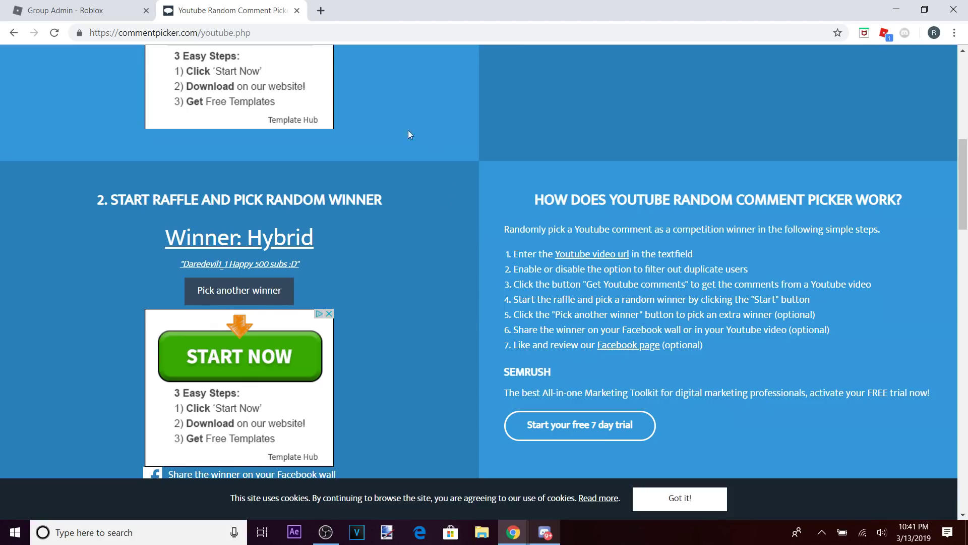
pyautogui.click(137, 7)
pyautogui.click(303, 263)
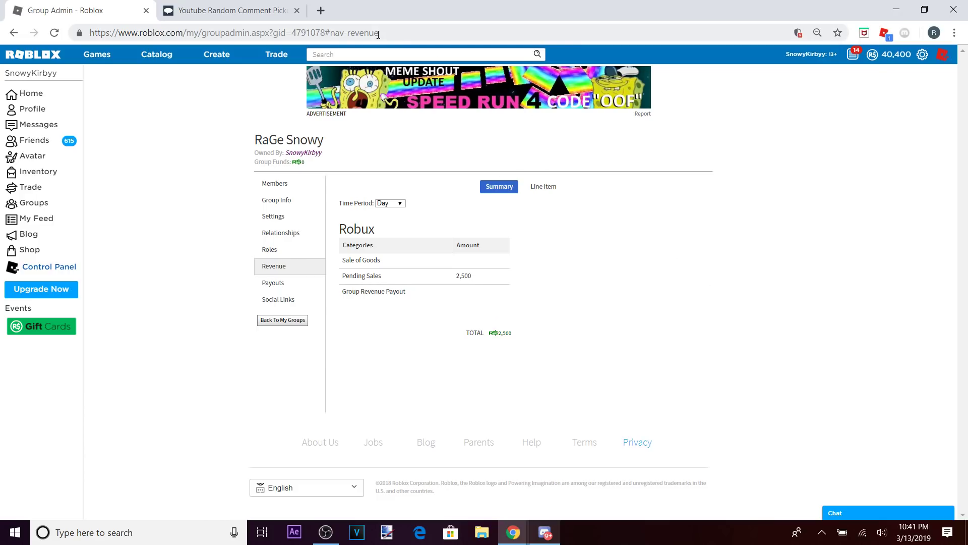
pyautogui.hotkey('ctrl', 'Tab')
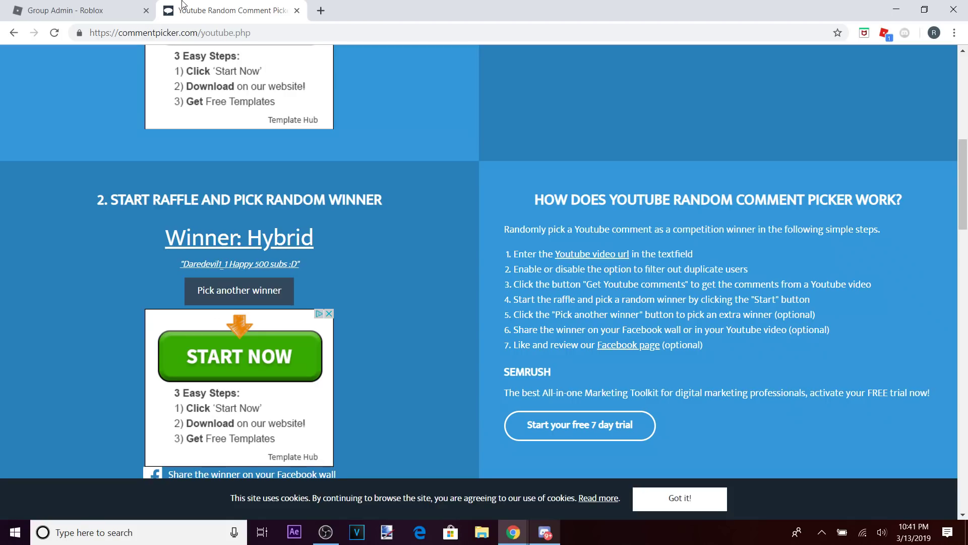
pyautogui.click(132, 10)
# - Open the RaGe Snowy main page, then return to the picker's Hybrid result
pyautogui.click(283, 319)
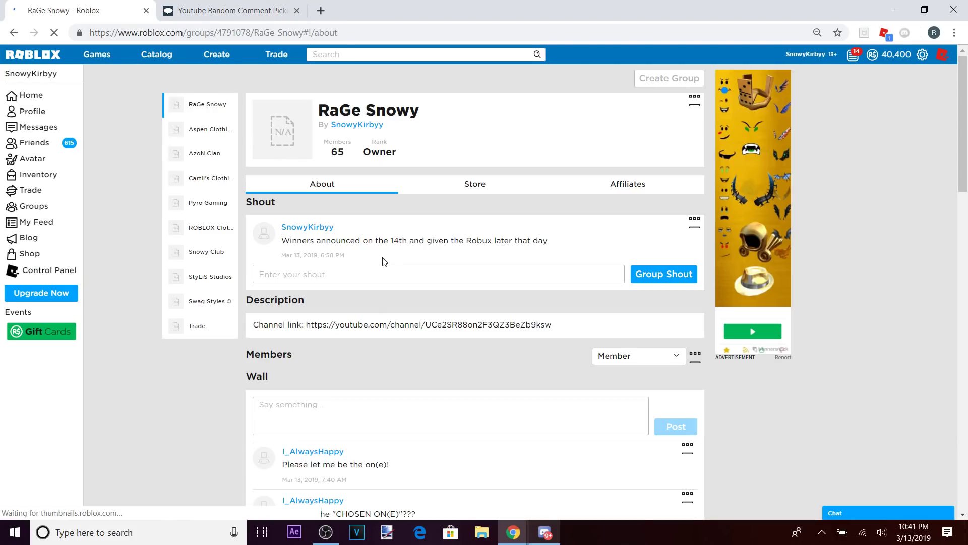
pyautogui.click(228, 7)
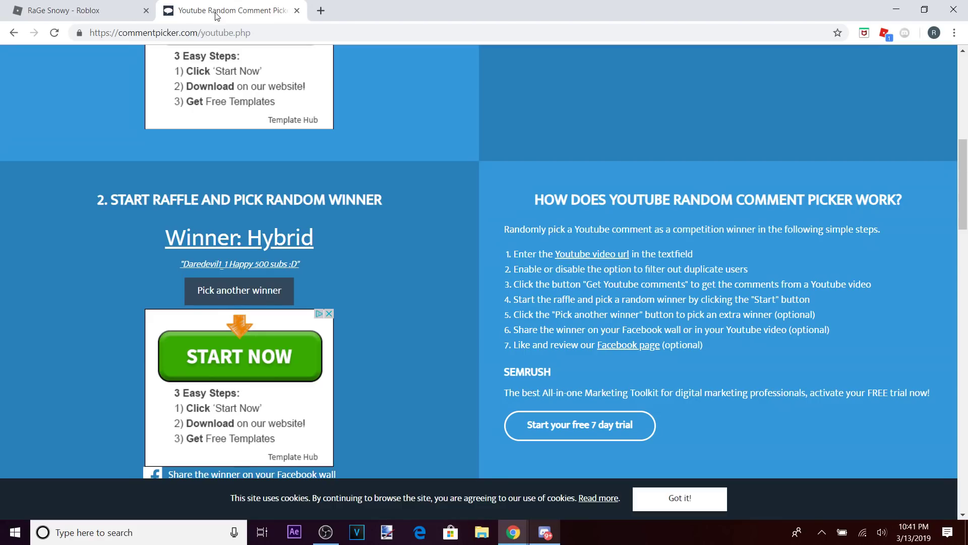